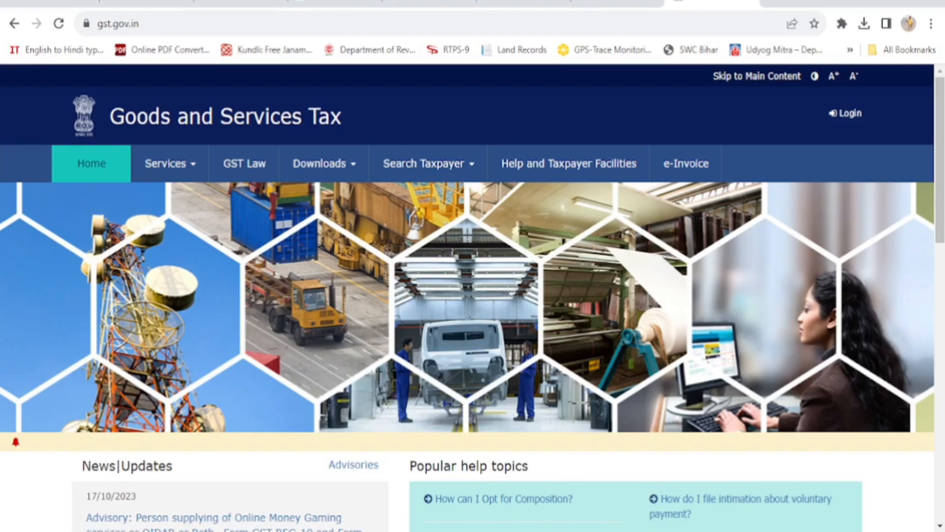
- Switch to Gmail to read the GST query notice on the new registration application, and return to the GST portal
{"action": "left_click", "coordinate": [574, 531]}
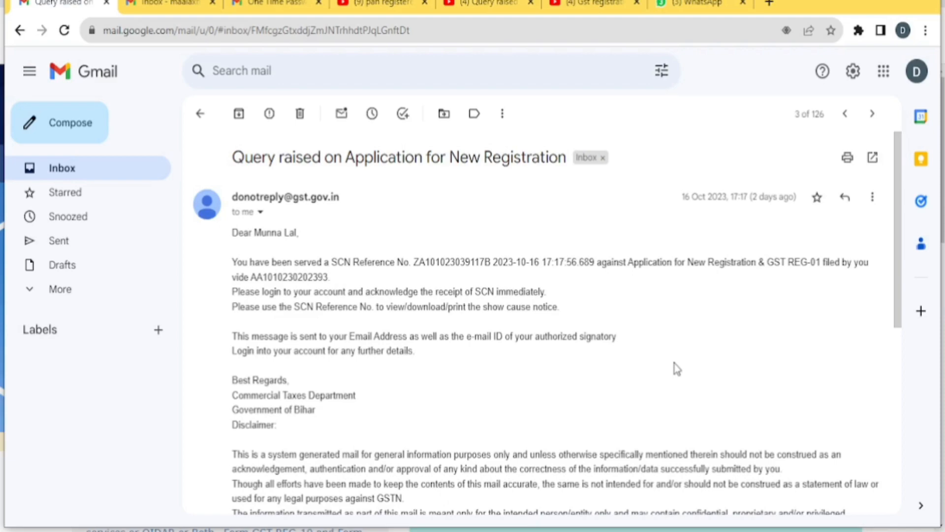
{"action": "key", "text": "alt+Tab"}
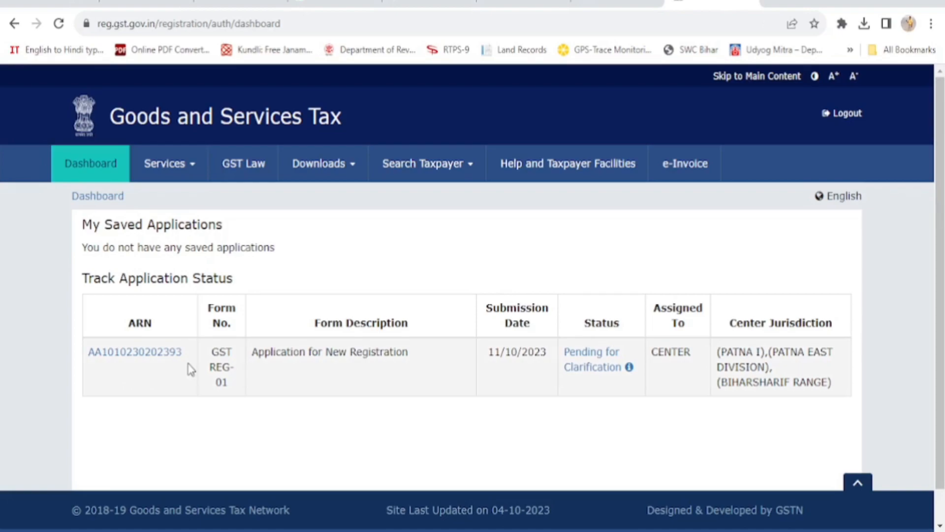
- Open the Application for Filing Clarifications and answer No to modification in the registration application filed
{"action": "left_click", "coordinate": [194, 167]}
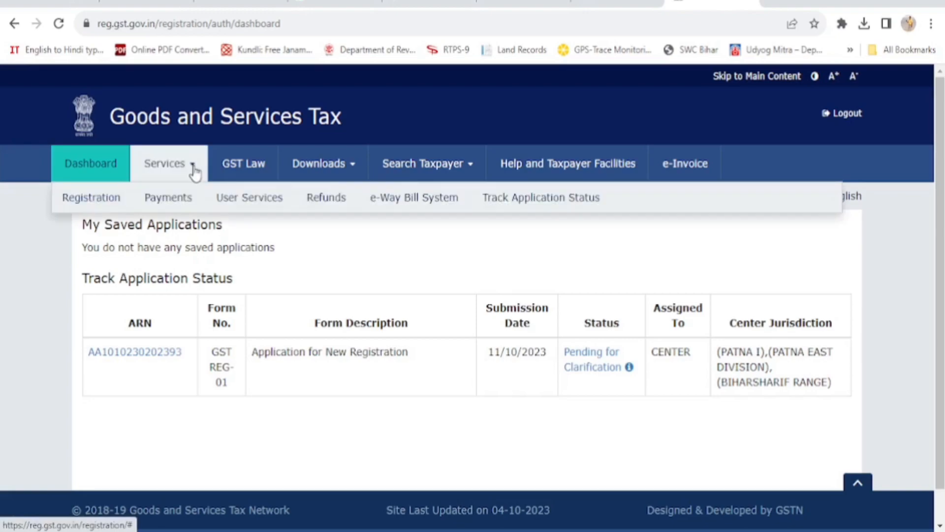
{"action": "mouse_move", "coordinate": [98, 211]}
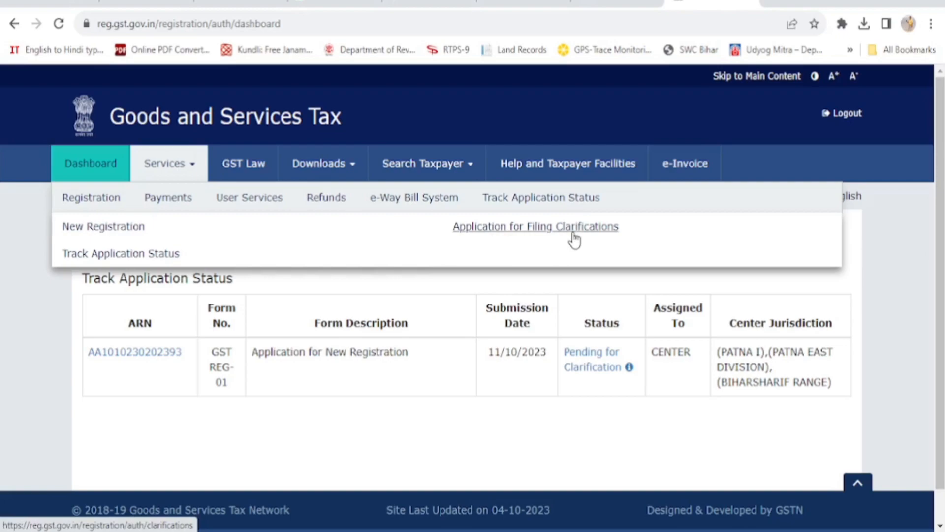
{"action": "left_click", "coordinate": [548, 230]}
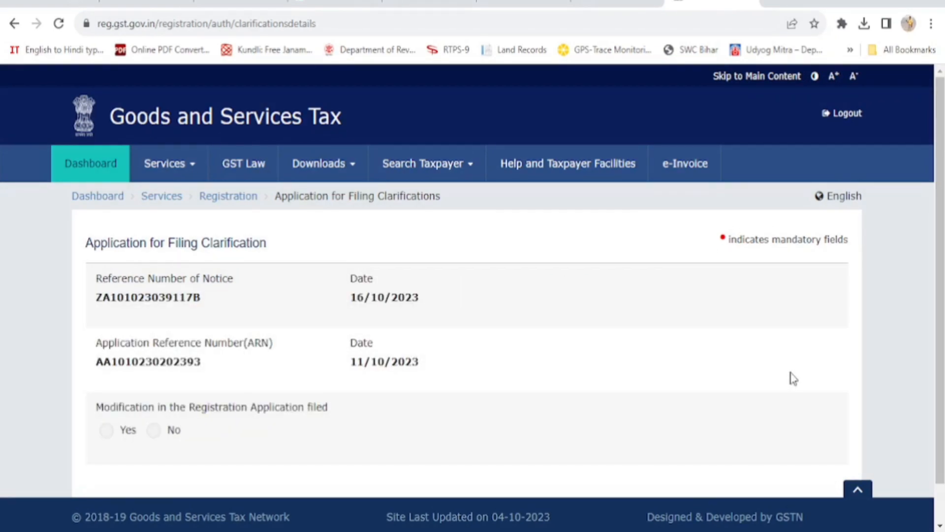
{"action": "scroll", "coordinate": [793, 378], "scroll_direction": "down", "scroll_amount": 1}
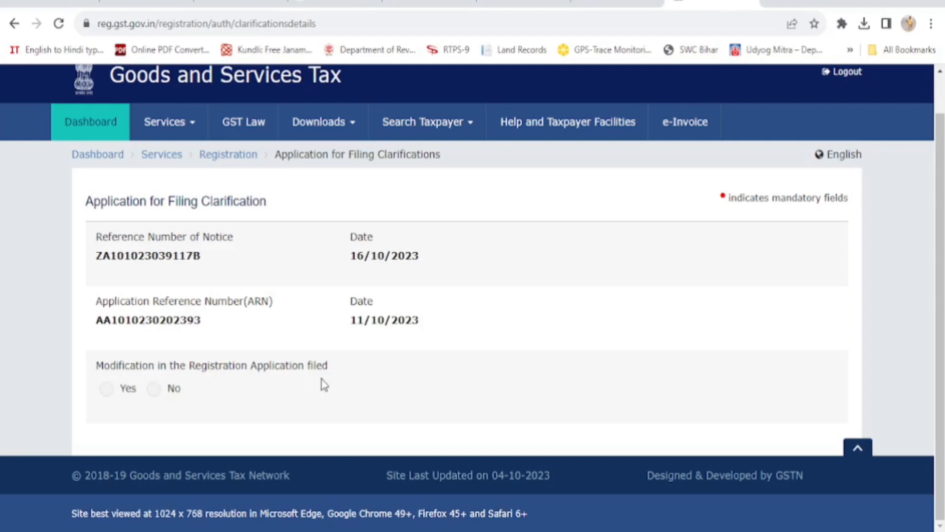
{"action": "left_click", "coordinate": [155, 390]}
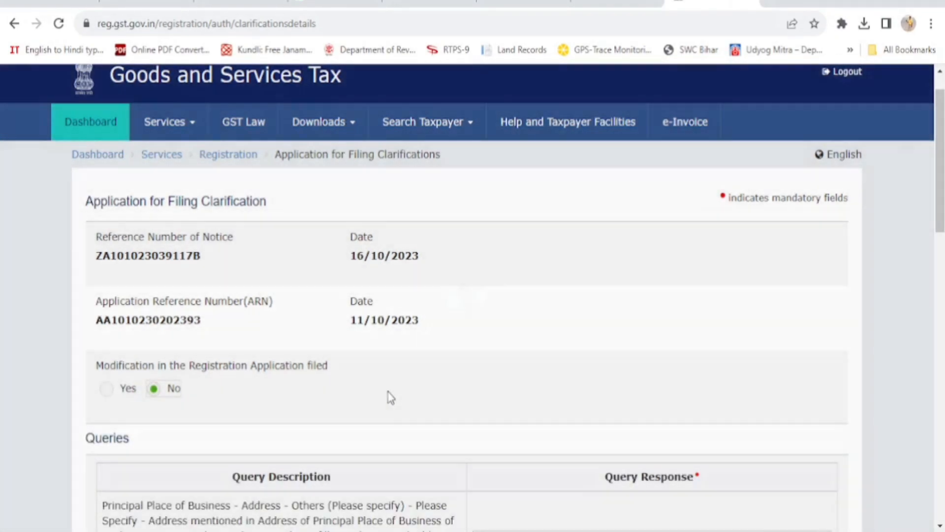
- Review both principal place of business queries and the additional information and supporting document sections of the clarification form
{"action": "scroll", "coordinate": [750, 334], "scroll_direction": "down", "scroll_amount": 2}
{"action": "scroll", "coordinate": [753, 335], "scroll_direction": "down", "scroll_amount": 5}
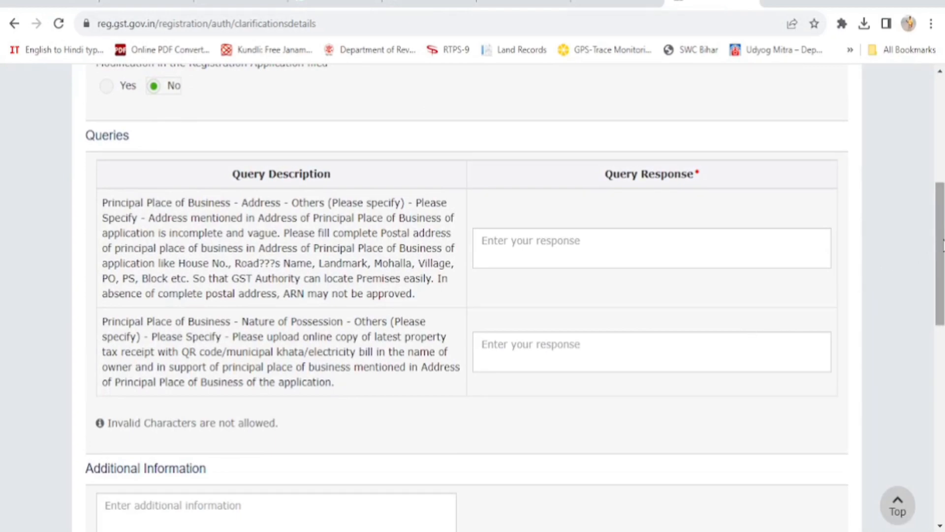
{"action": "scroll", "coordinate": [941, 245], "scroll_direction": "down", "scroll_amount": 1}
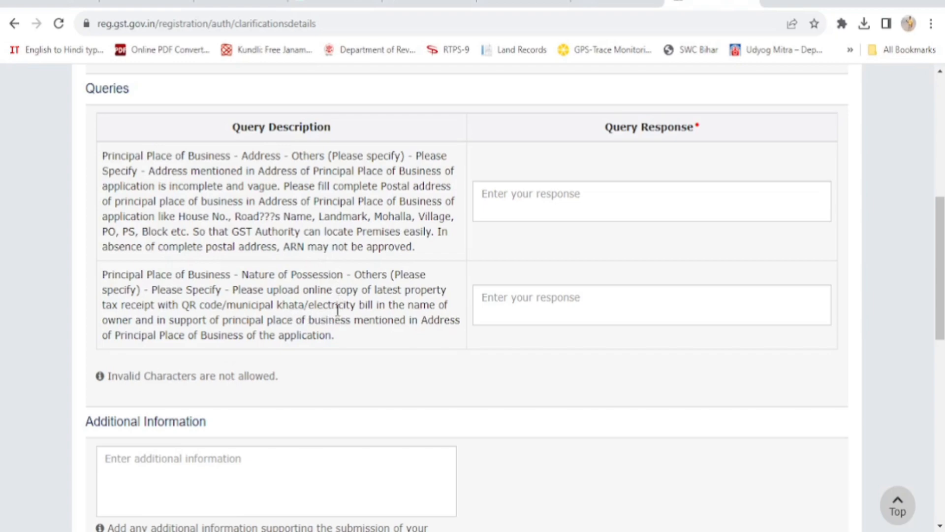
{"action": "scroll", "coordinate": [337, 309], "scroll_direction": "down", "scroll_amount": 5}
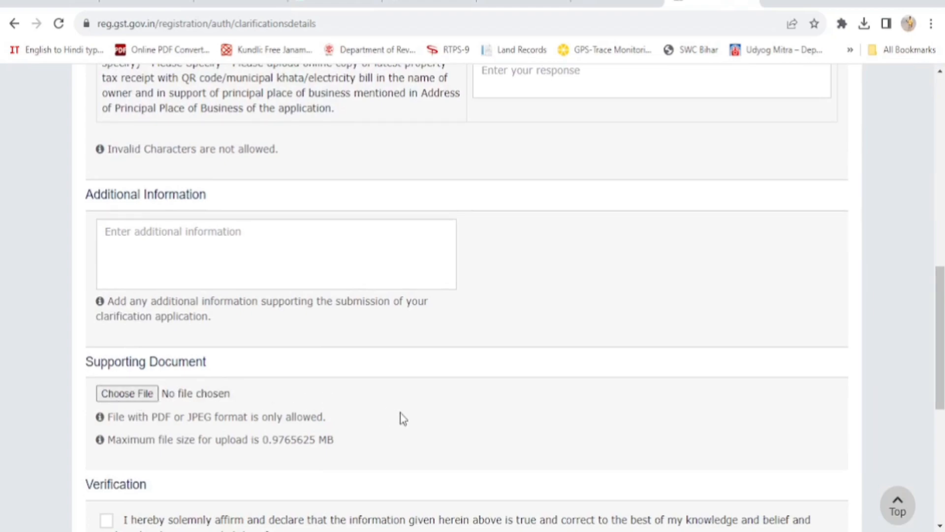
{"action": "scroll", "coordinate": [404, 417], "scroll_direction": "up", "scroll_amount": 5}
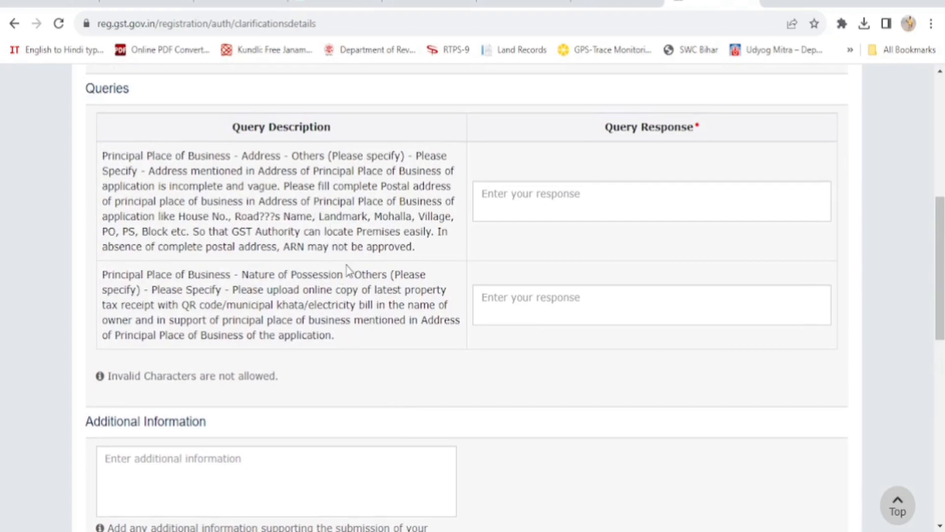
{"action": "scroll", "coordinate": [361, 404], "scroll_direction": "down", "scroll_amount": 5}
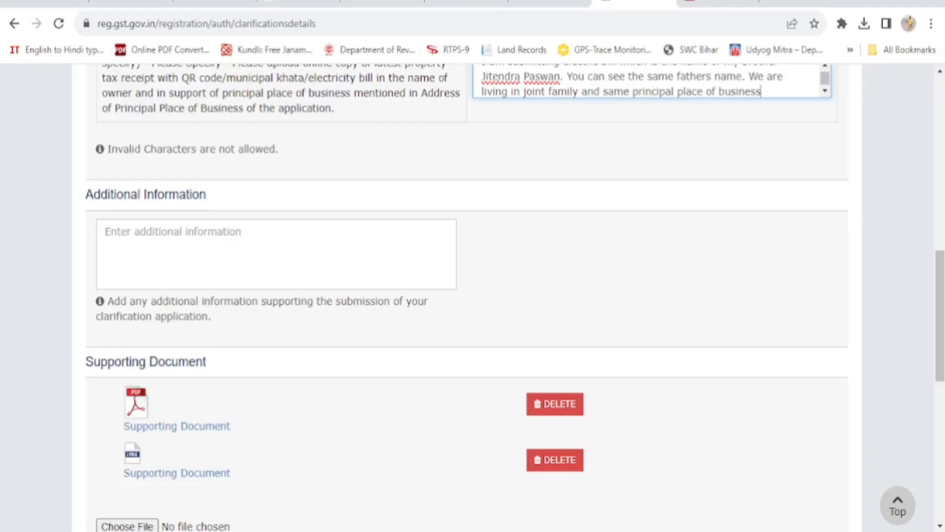
- Check the entered responses to the address and possession queries against their descriptions and the uploaded supporting documents
{"action": "scroll", "coordinate": [694, 345], "scroll_direction": "up", "scroll_amount": 5}
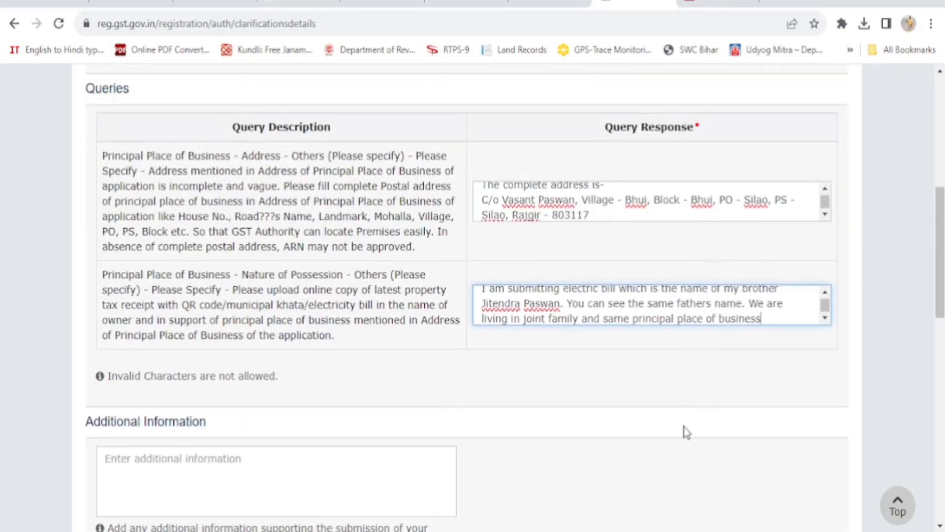
{"action": "scroll", "coordinate": [642, 416], "scroll_direction": "up", "scroll_amount": 2}
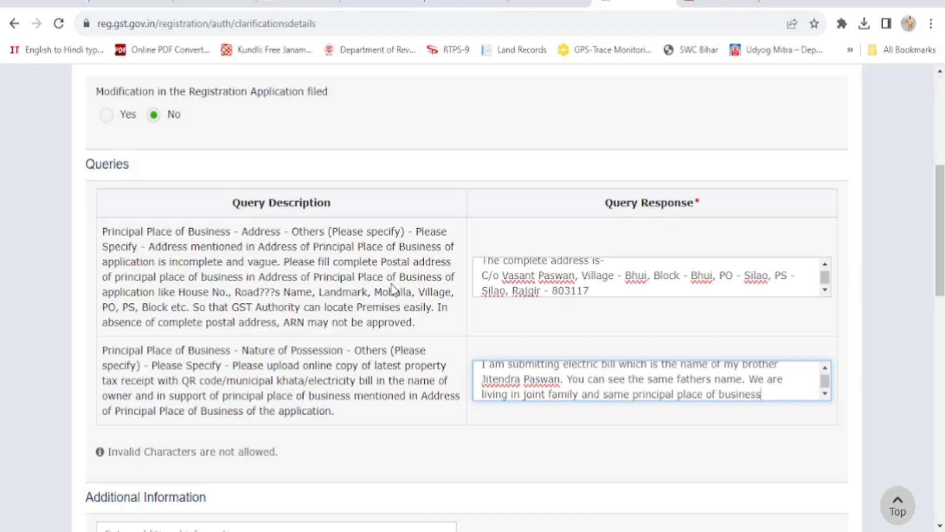
{"action": "scroll", "coordinate": [392, 300], "scroll_direction": "down", "scroll_amount": 5}
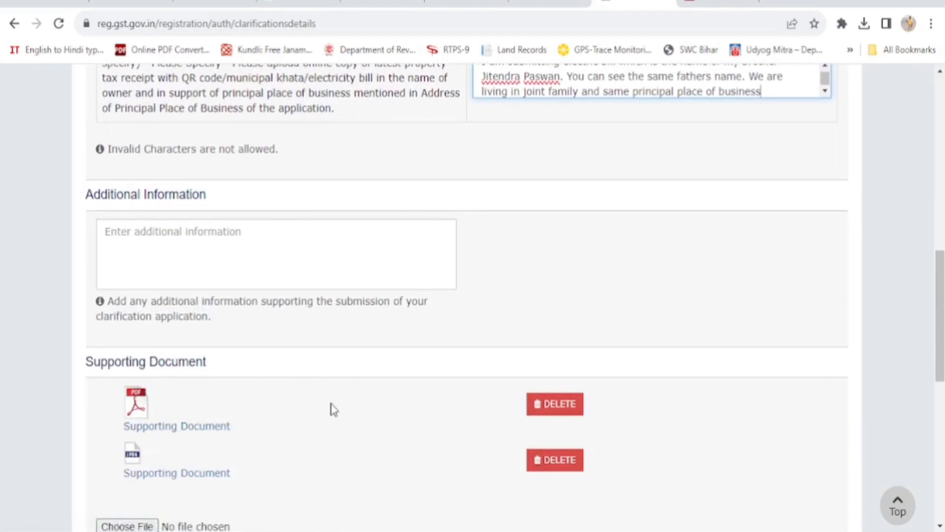
{"action": "scroll", "coordinate": [331, 409], "scroll_direction": "up", "scroll_amount": 1}
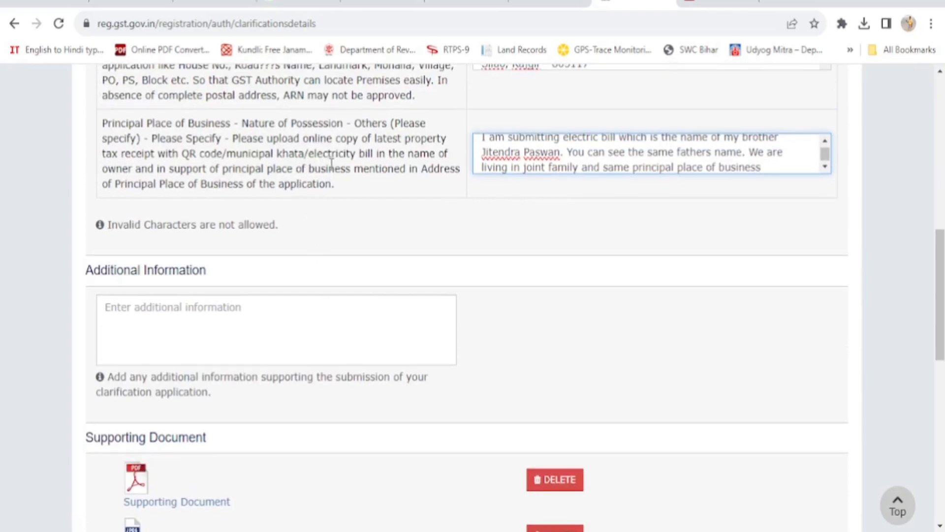
{"action": "scroll", "coordinate": [337, 310], "scroll_direction": "down", "scroll_amount": 2}
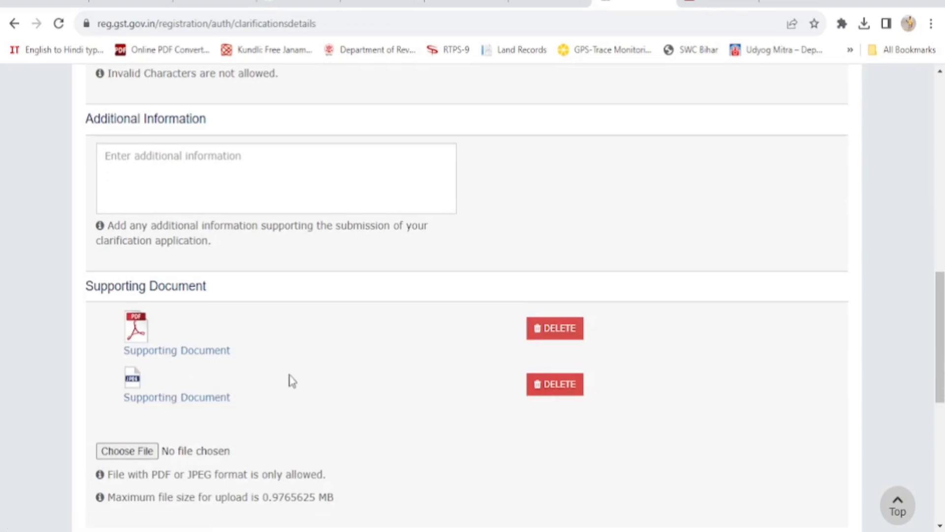
{"action": "scroll", "coordinate": [363, 388], "scroll_direction": "up", "scroll_amount": 4}
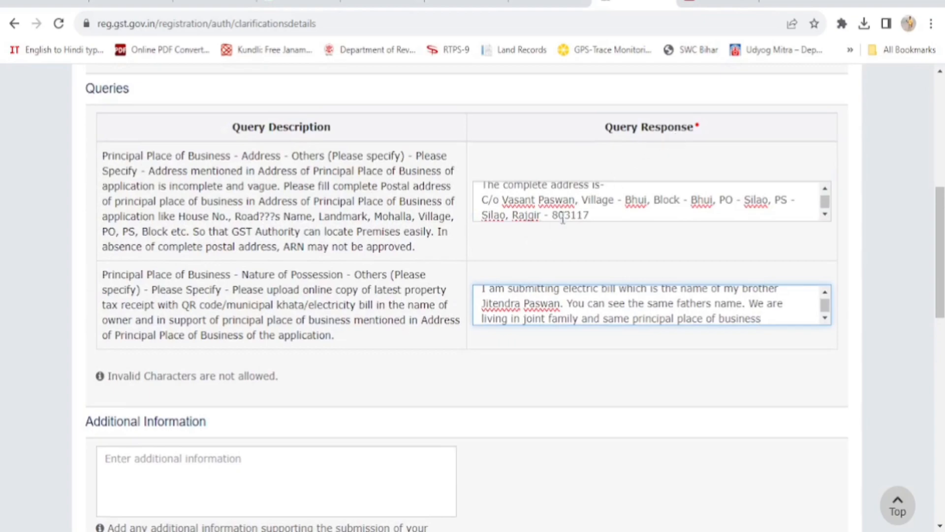
{"action": "left_click", "coordinate": [828, 190]}
{"action": "scroll", "coordinate": [829, 190], "scroll_direction": "up", "scroll_amount": 4}
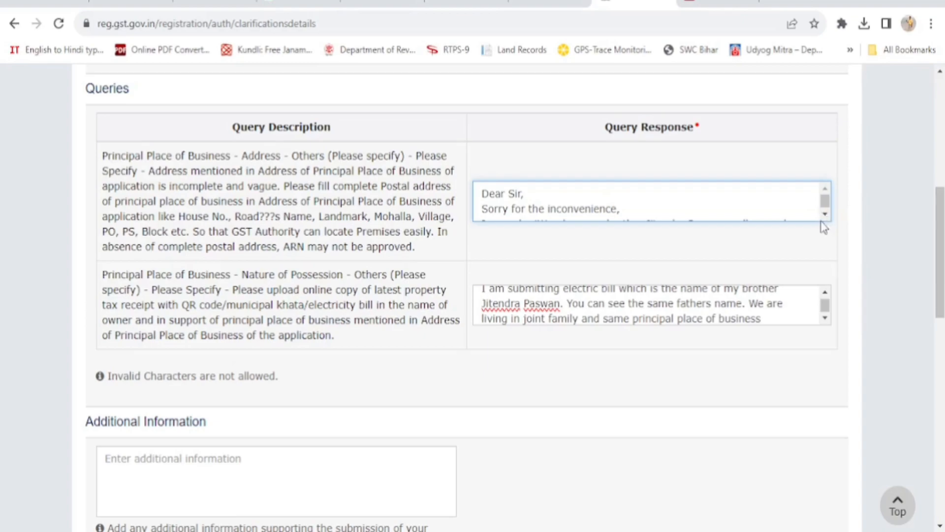
- Complete the verification by accepting the declaration, selecting the authorized signatory's name and setting the place to Rajgir
{"action": "scroll", "coordinate": [587, 393], "scroll_direction": "down", "scroll_amount": 5}
{"action": "scroll", "coordinate": [739, 331], "scroll_direction": "down", "scroll_amount": 5}
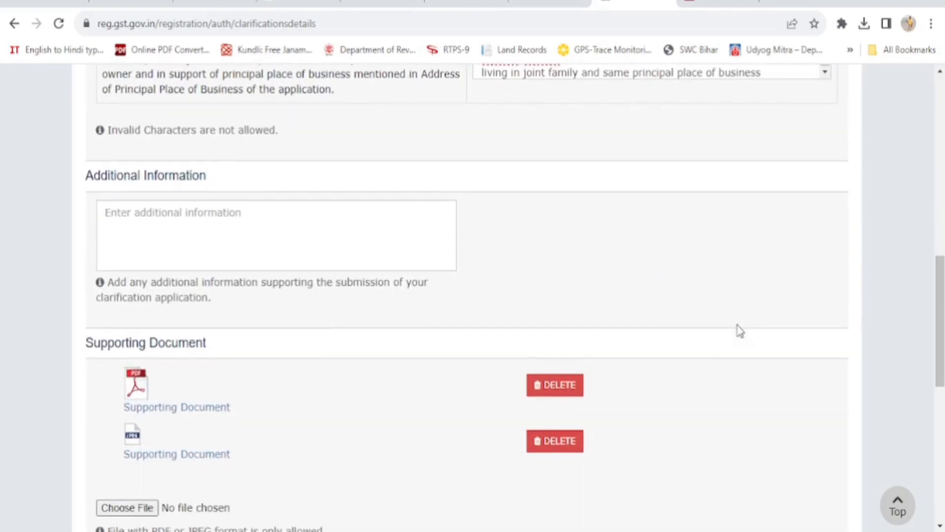
{"action": "scroll", "coordinate": [719, 326], "scroll_direction": "down", "scroll_amount": 2}
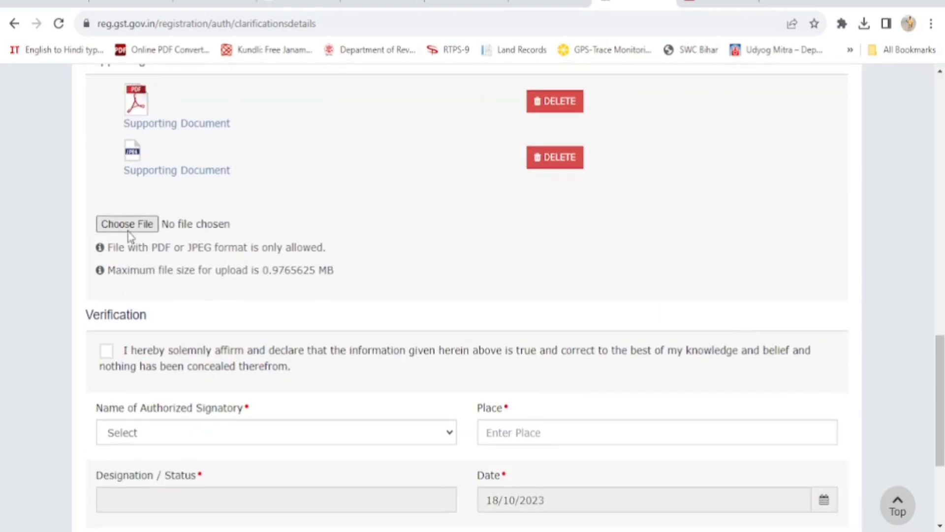
{"action": "scroll", "coordinate": [345, 261], "scroll_direction": "down", "scroll_amount": 2}
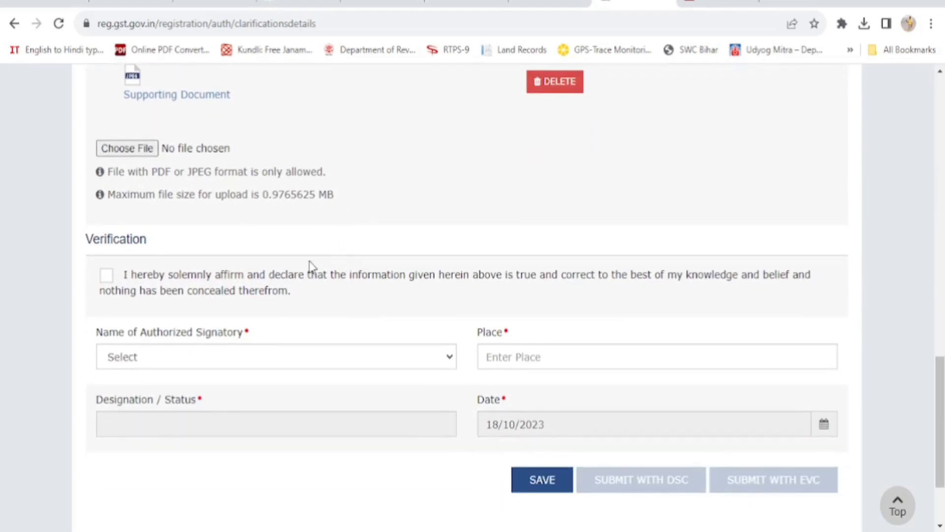
{"action": "left_click", "coordinate": [106, 276]}
{"action": "scroll", "coordinate": [276, 322], "scroll_direction": "down", "scroll_amount": 2}
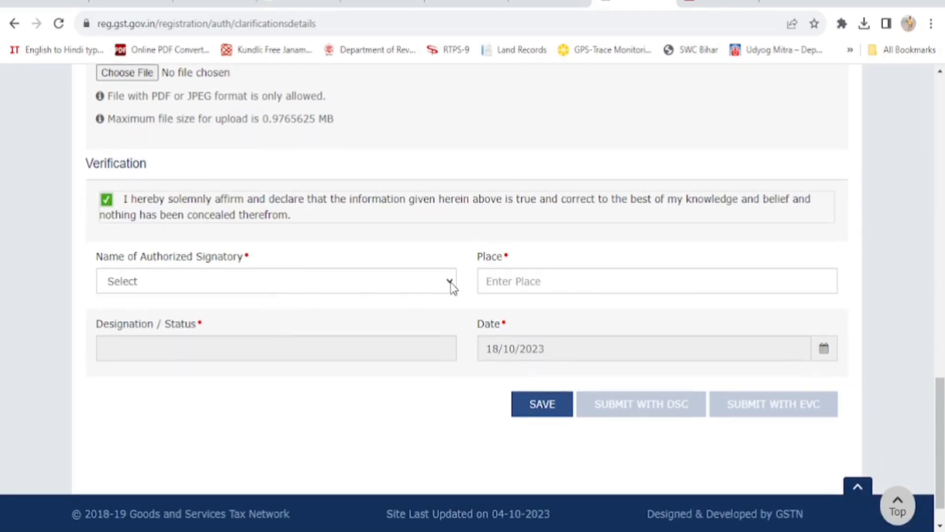
{"action": "left_click", "coordinate": [450, 283]}
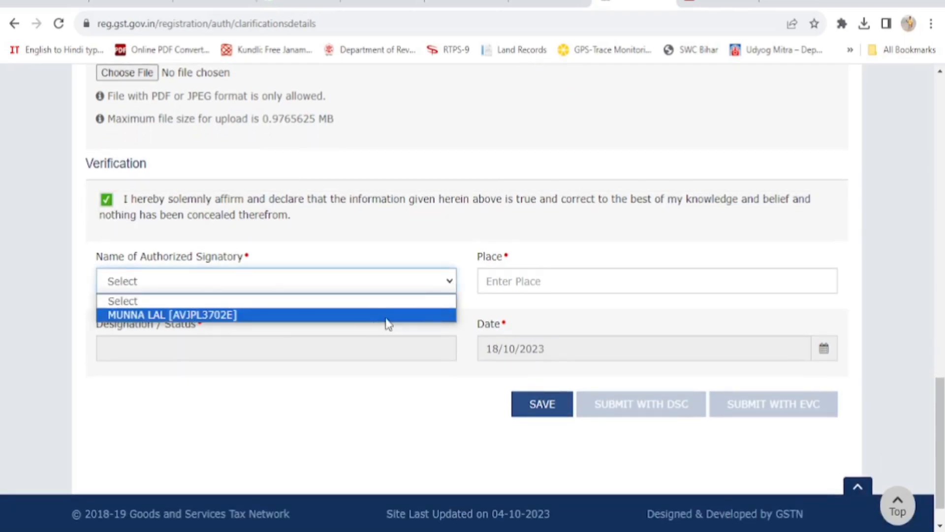
{"action": "left_click", "coordinate": [404, 315]}
{"action": "left_click", "coordinate": [498, 279]}
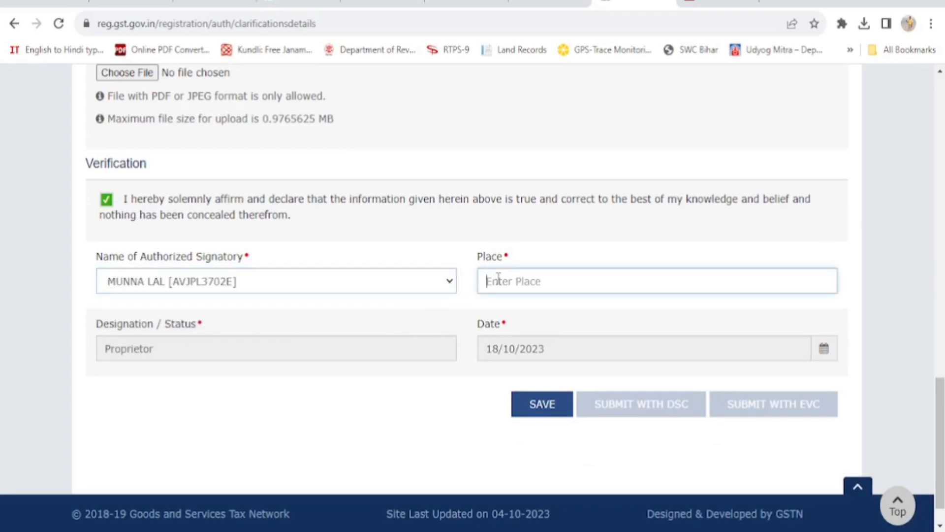
{"action": "left_click", "coordinate": [551, 318]}
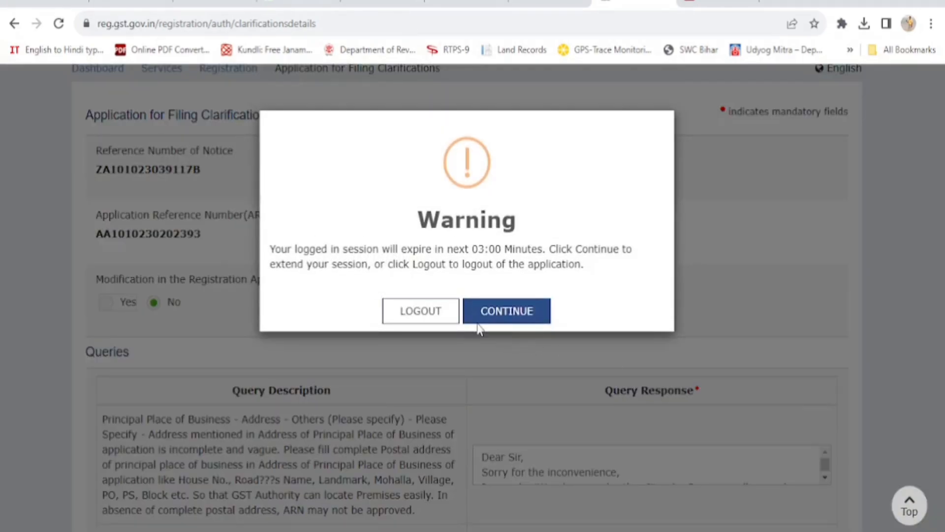
- Extend the expiring login session and submit the clarification application with EVC
{"action": "left_click", "coordinate": [503, 315]}
{"action": "scroll", "coordinate": [622, 334], "scroll_direction": "down", "scroll_amount": 5}
{"action": "scroll", "coordinate": [623, 333], "scroll_direction": "down", "scroll_amount": 10}
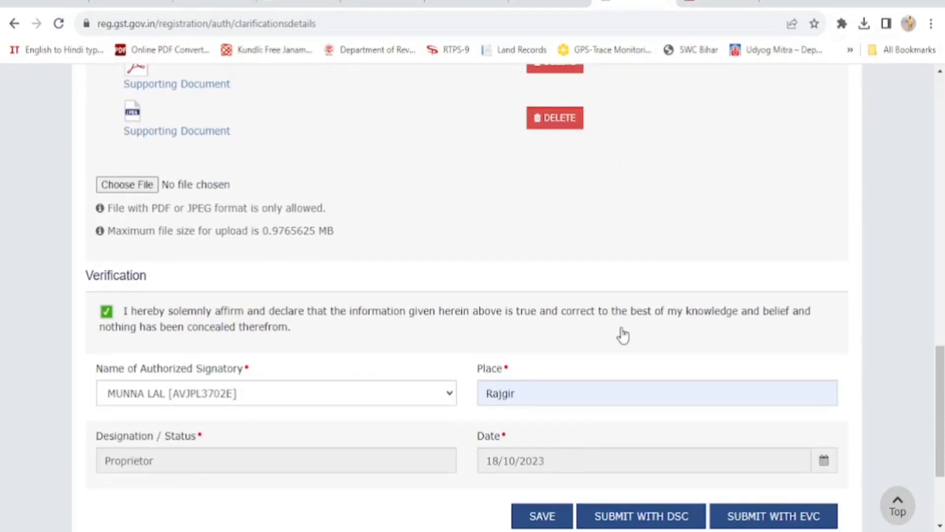
{"action": "scroll", "coordinate": [623, 334], "scroll_direction": "down", "scroll_amount": 3}
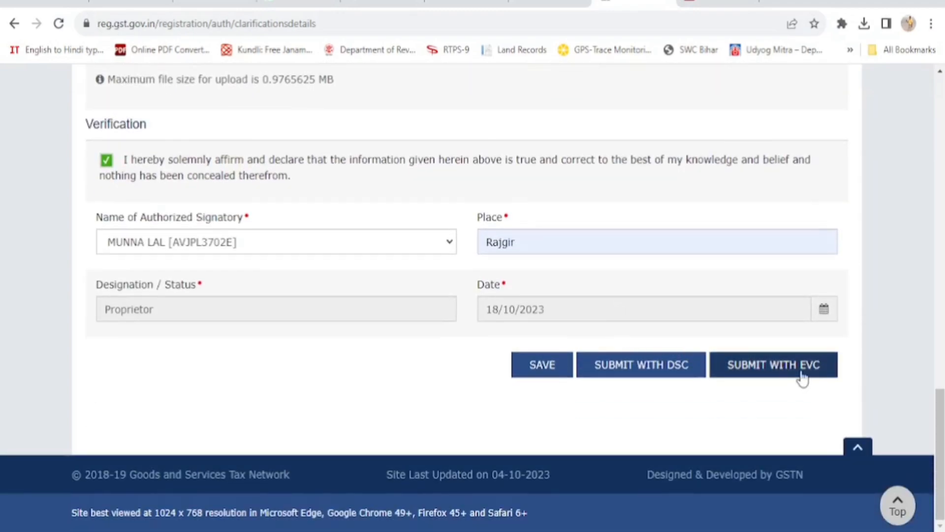
{"action": "left_click", "coordinate": [766, 374]}
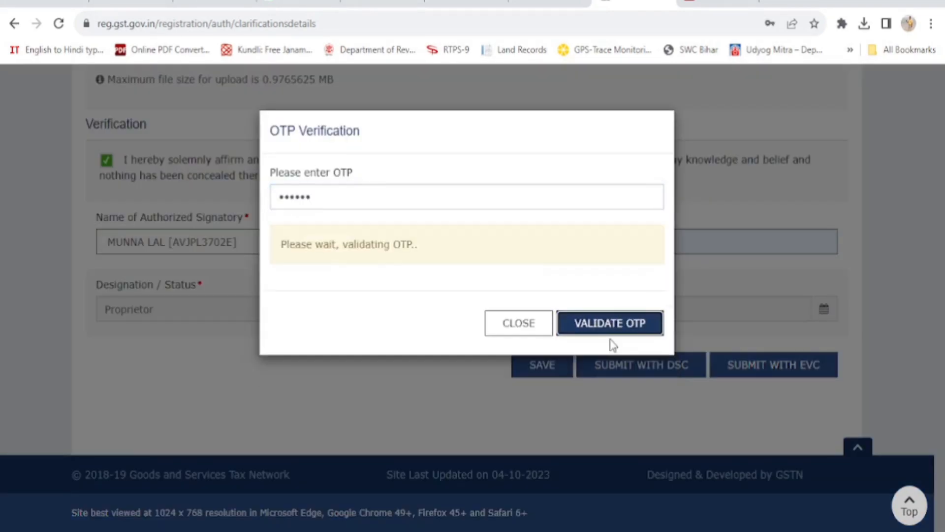